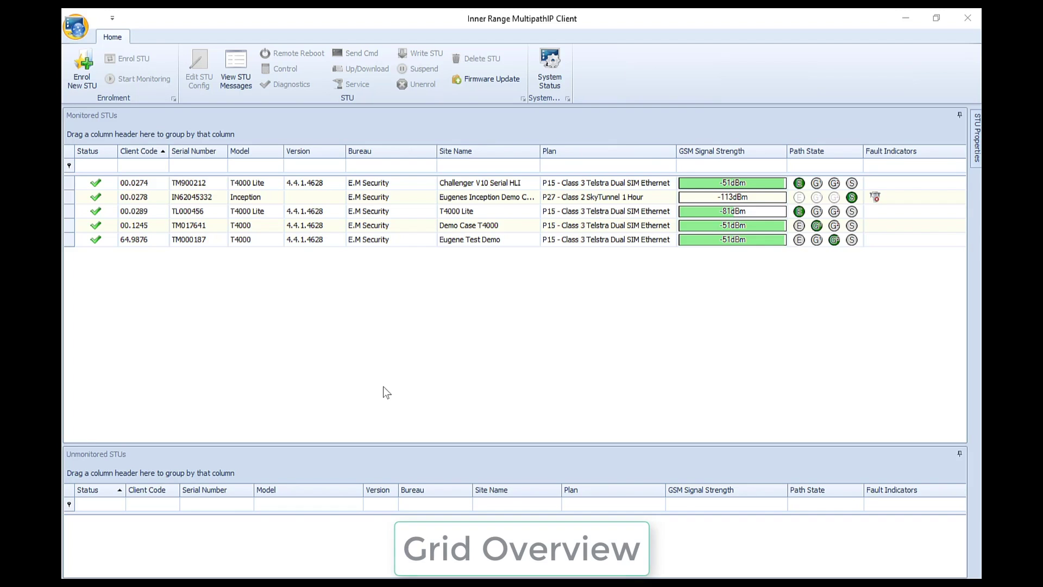
Filter the monitored STUs by serial number 'TL', then clear that filter.
{"action": "left_click", "coordinate": [124, 114]}
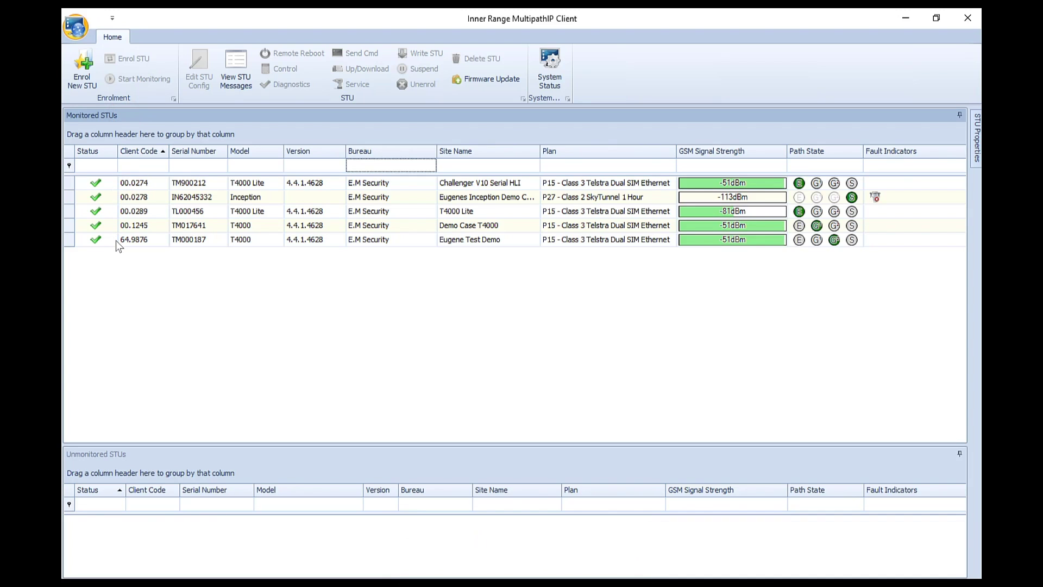
{"action": "left_click", "coordinate": [155, 452]}
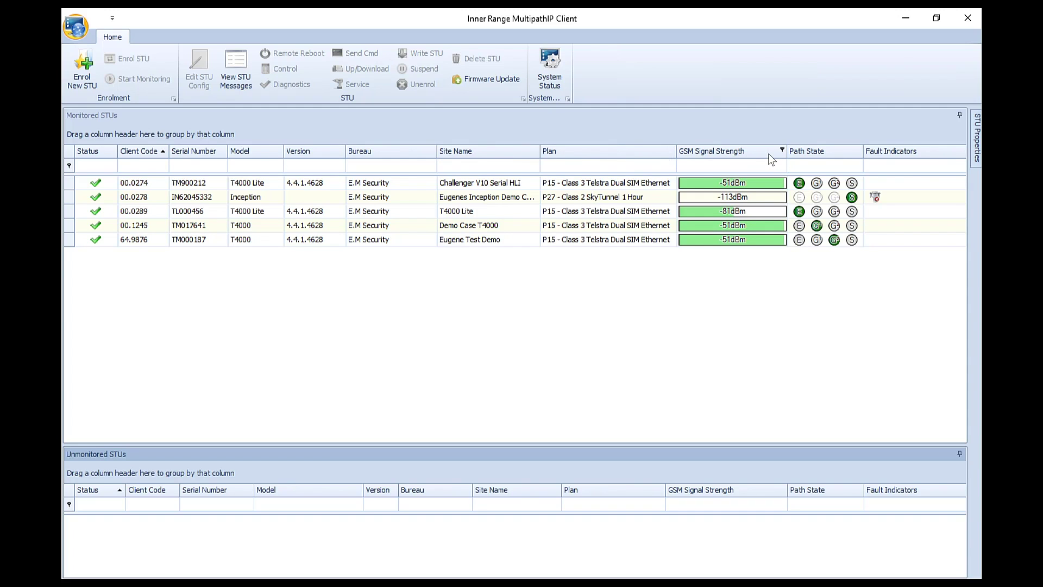
{"action": "left_click", "coordinate": [214, 169]}
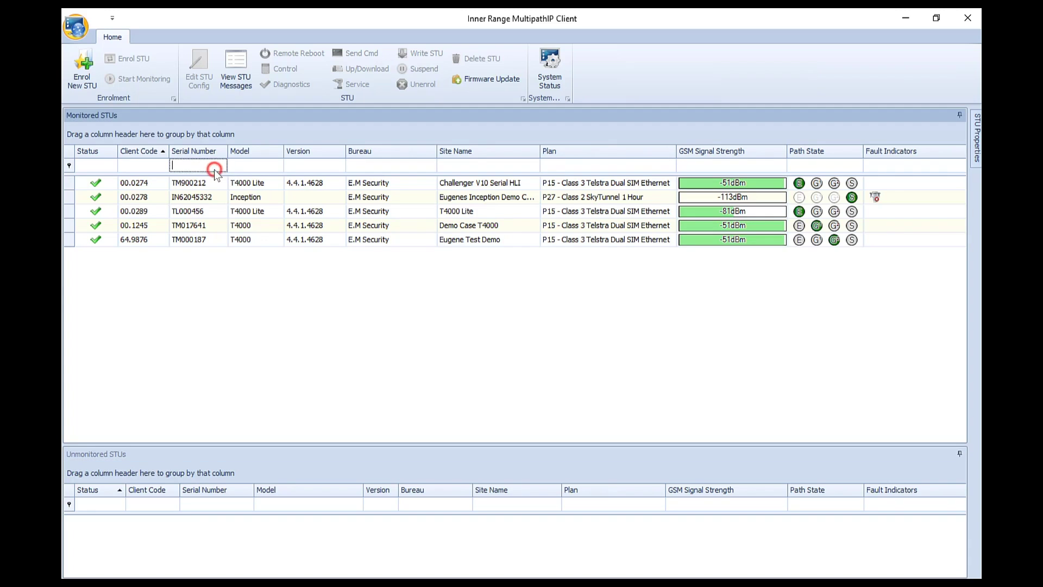
{"action": "type", "text": "TL"}
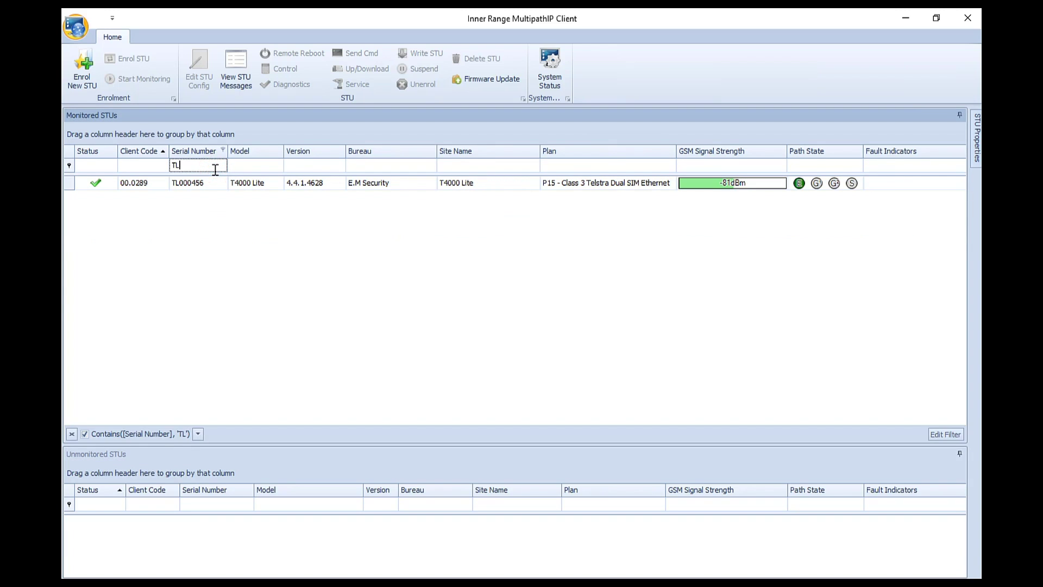
{"action": "key", "text": "BackSpace"}
{"action": "key", "text": "BackSpace"}
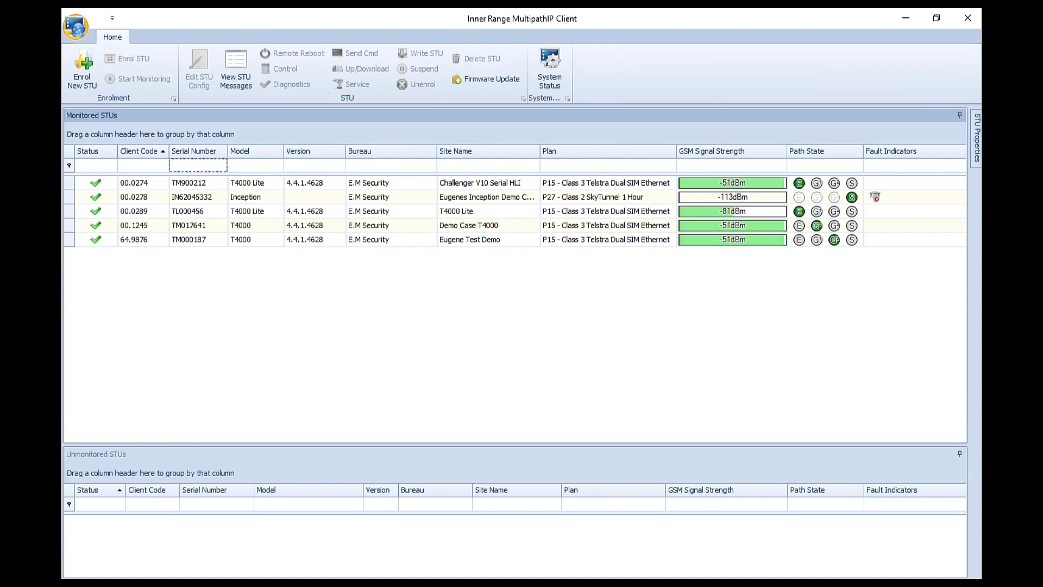
Filter by client code '12', clear it, and sort the list by client code descending.
{"action": "left_click", "coordinate": [152, 169]}
{"action": "type", "text": "12"}
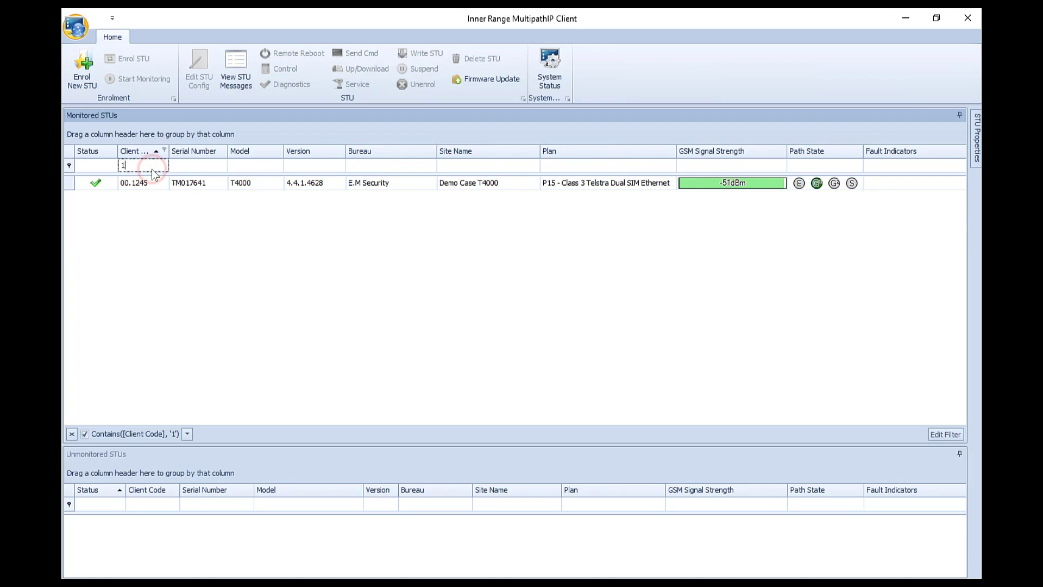
{"action": "key", "text": "BackSpace"}
{"action": "key", "text": "BackSpace"}
{"action": "left_click", "coordinate": [162, 153]}
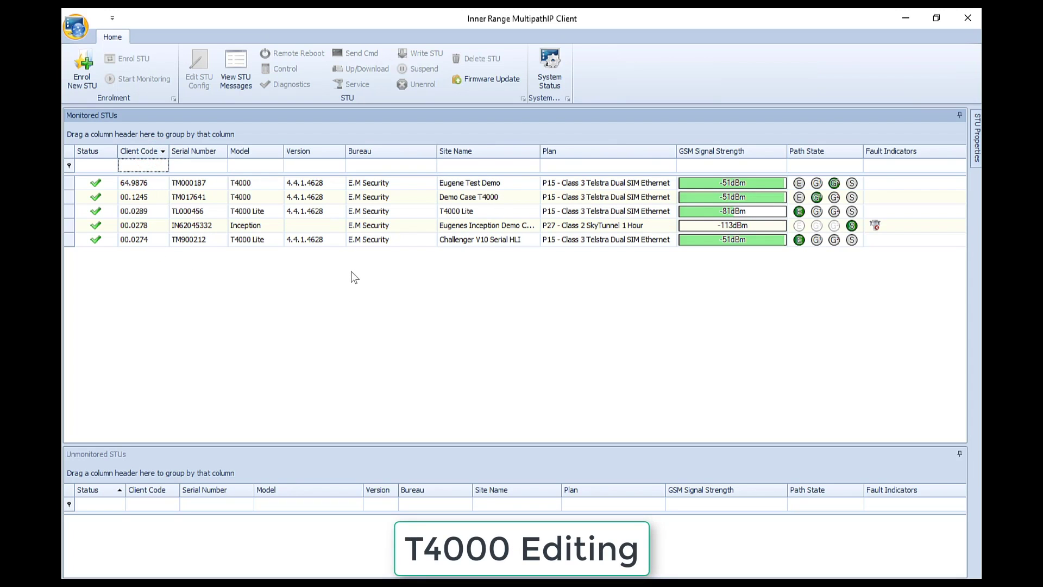
Open the T4000 Lite's configuration and prefix its Site Name with a person's first name.
{"action": "right_click", "coordinate": [526, 215]}
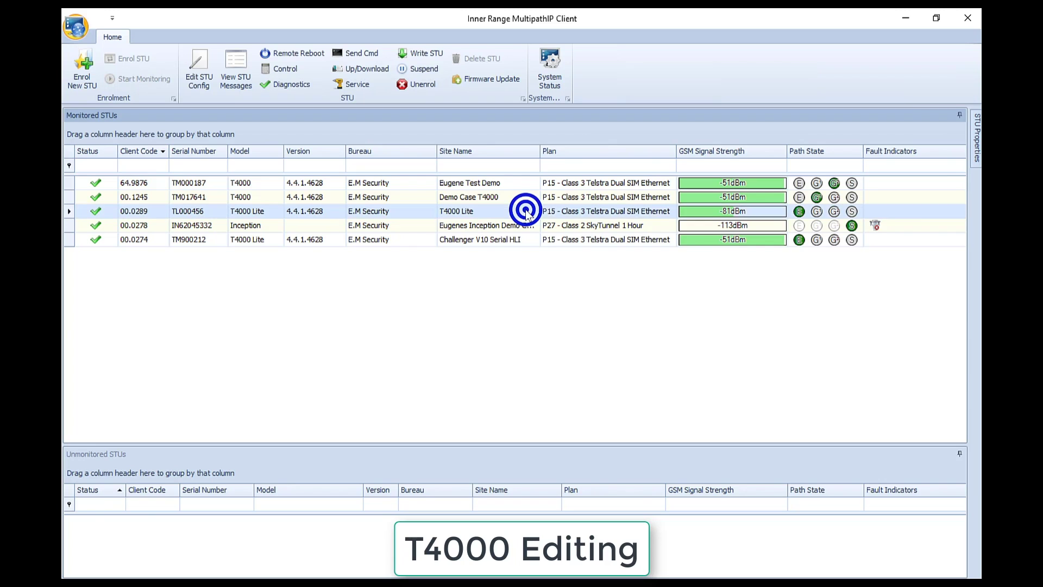
{"action": "left_click", "coordinate": [652, 215]}
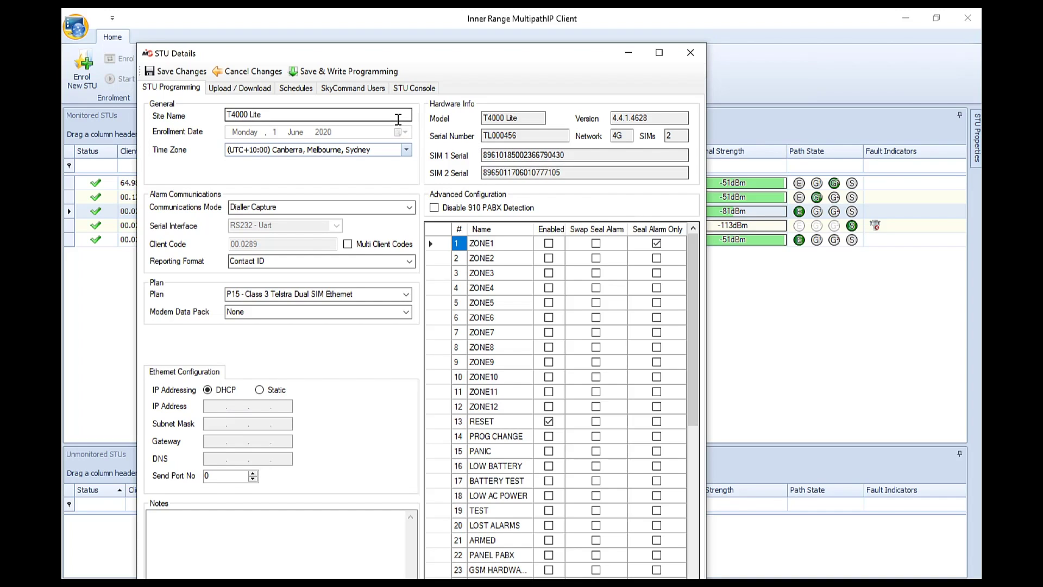
{"action": "left_click", "coordinate": [228, 116]}
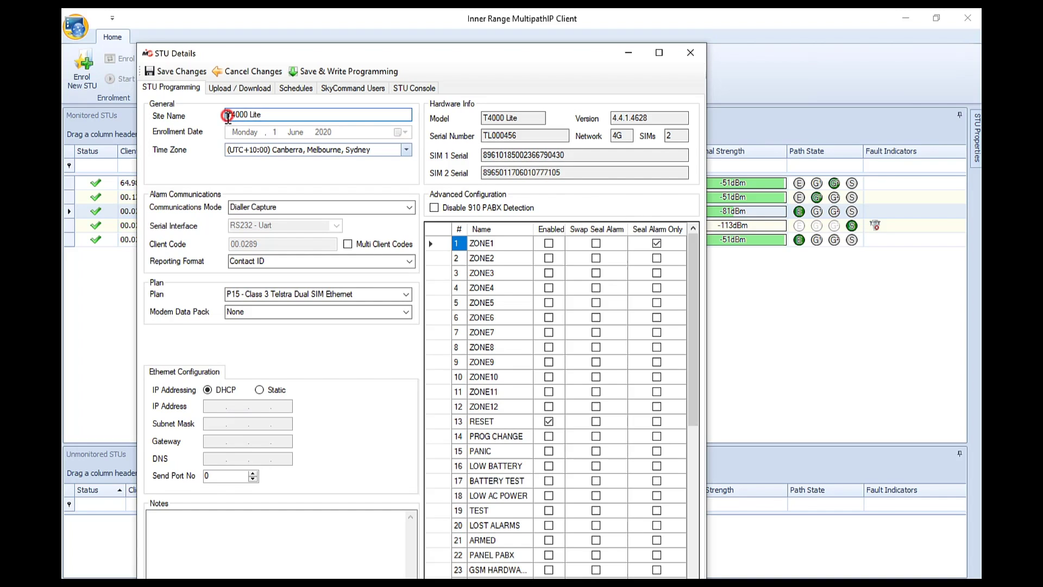
{"action": "type", "text": "Eugene"}
Keep the current time zone, Dialler Capture mode, Contact ID format, current plan and no modem data pack.
{"action": "left_click", "coordinate": [405, 152]}
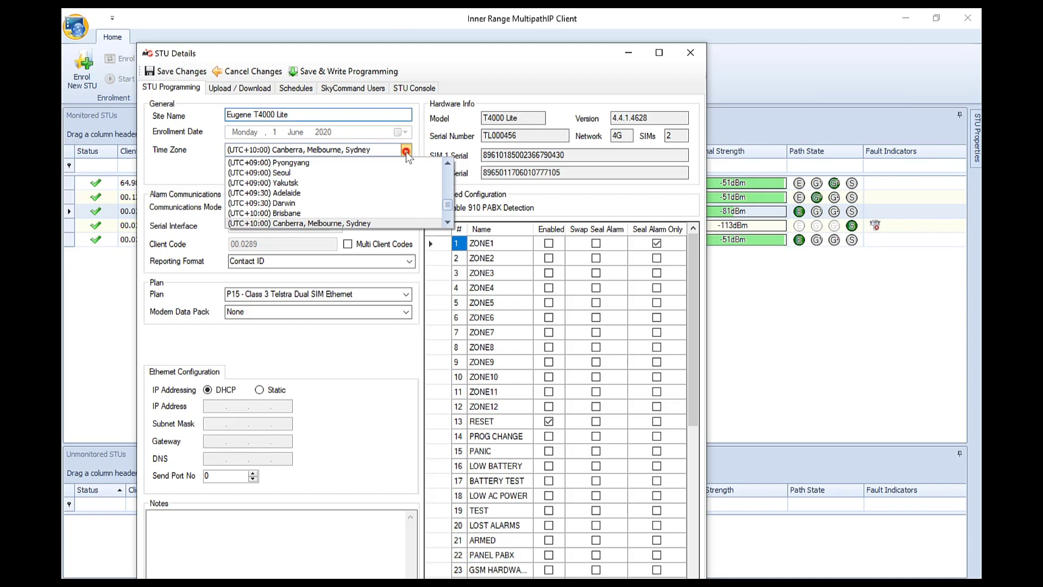
{"action": "left_click", "coordinate": [406, 152]}
{"action": "left_click", "coordinate": [411, 207]}
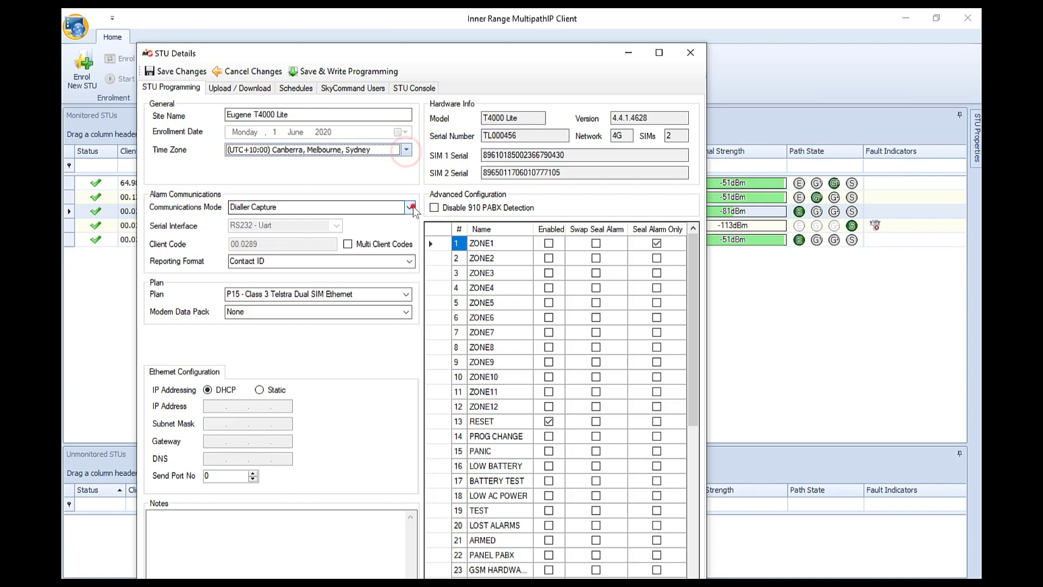
{"action": "left_click", "coordinate": [411, 207]}
{"action": "left_click", "coordinate": [410, 261]}
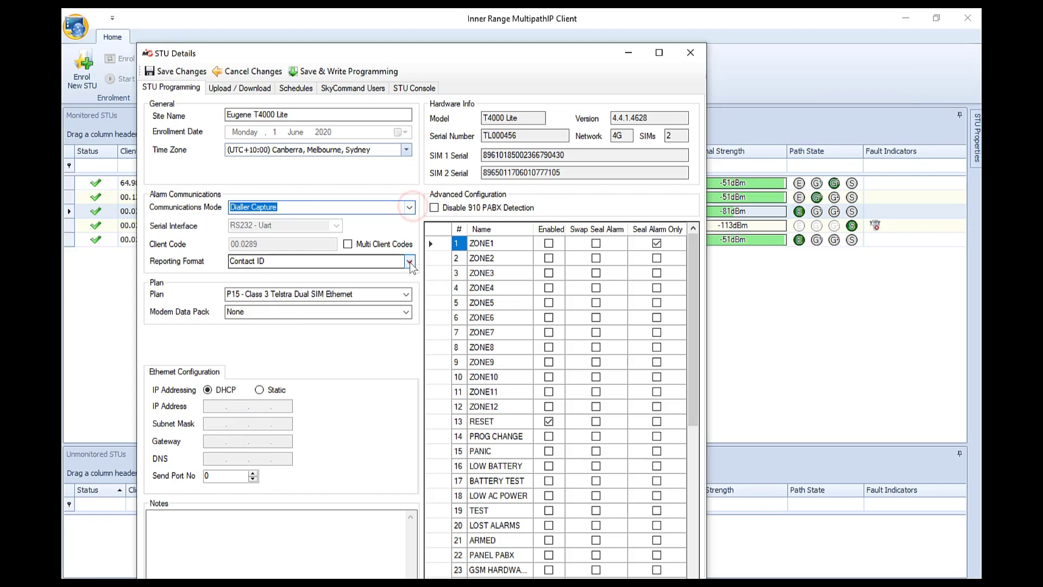
{"action": "left_click", "coordinate": [410, 262]}
{"action": "left_click", "coordinate": [406, 294]}
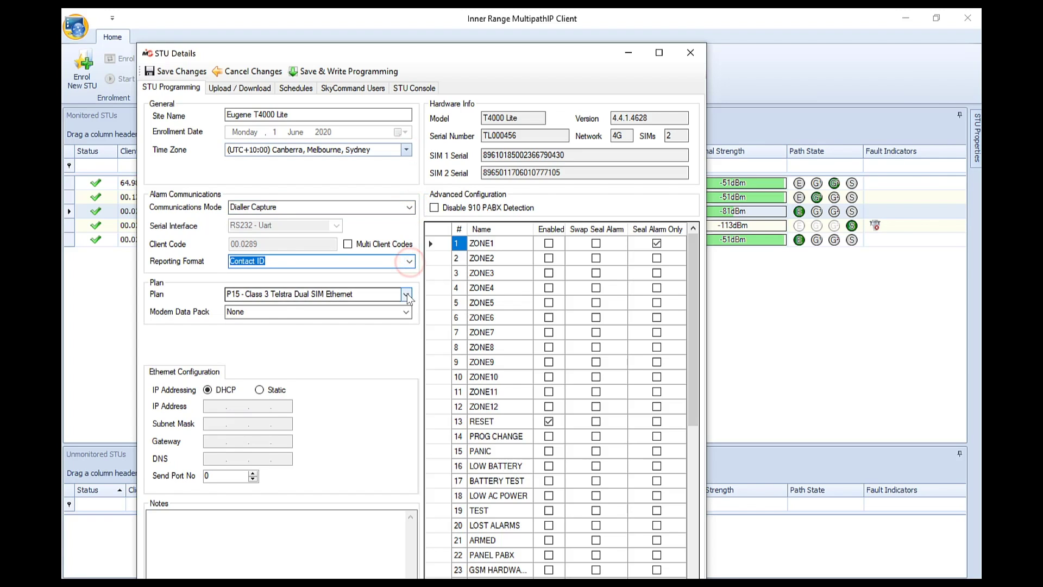
{"action": "left_click", "coordinate": [407, 294]}
{"action": "left_click", "coordinate": [406, 310]}
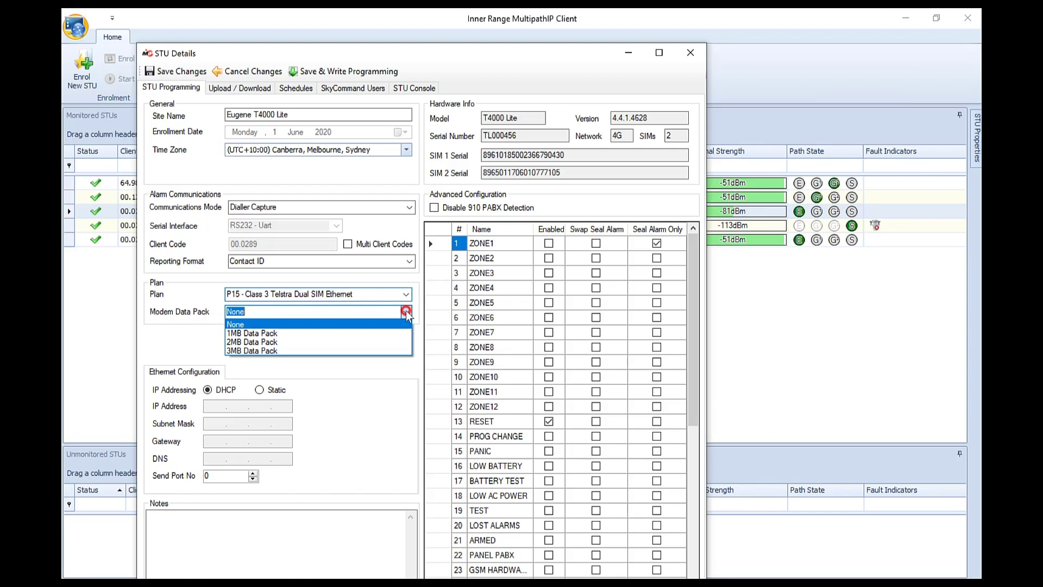
{"action": "left_click", "coordinate": [406, 311]}
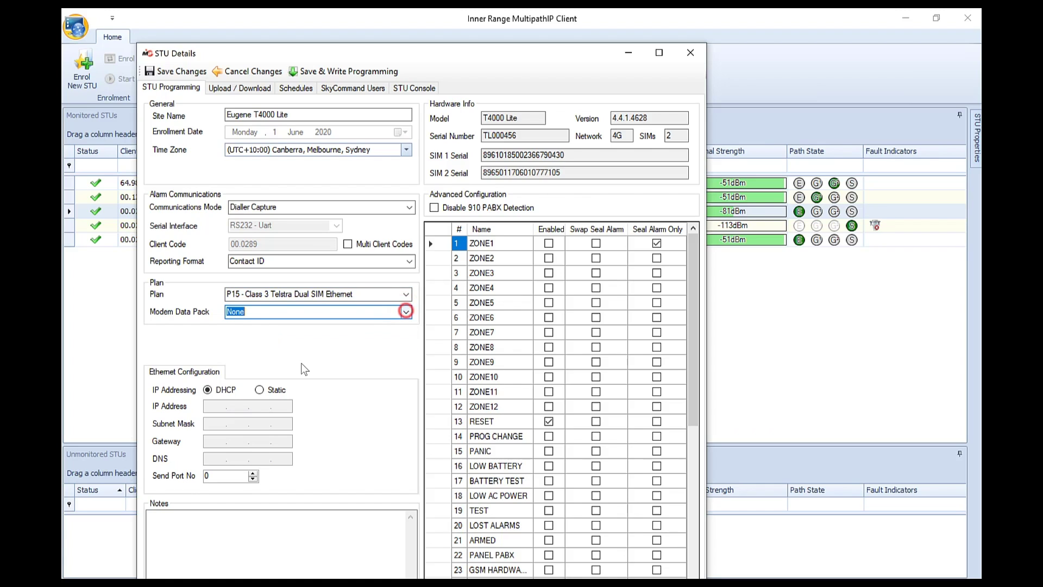
Toggle ethernet addressing to Static and back to DHCP, then go to Upload / Download settings.
{"action": "left_click", "coordinate": [265, 391]}
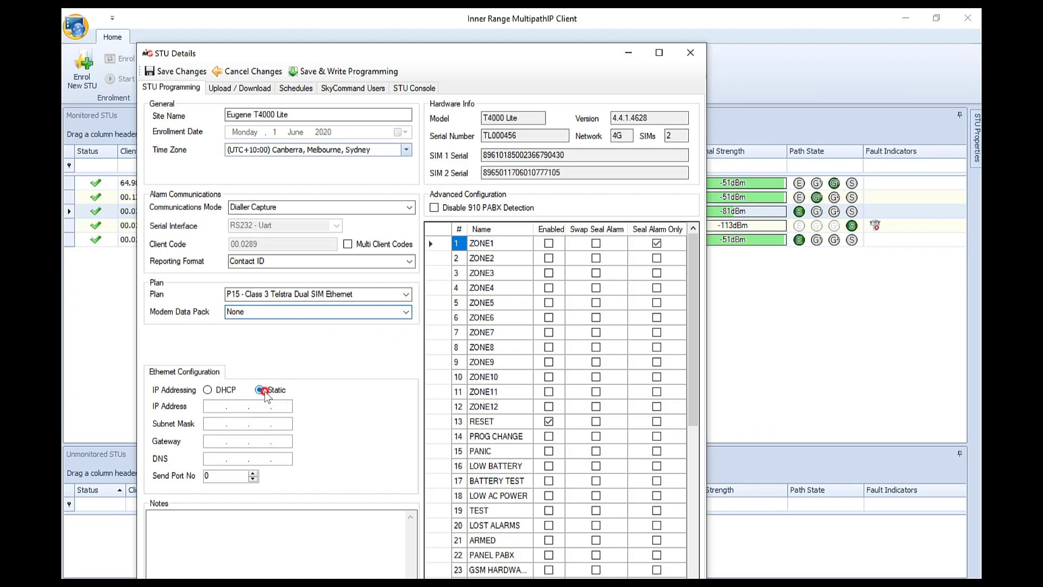
{"action": "left_click", "coordinate": [207, 391]}
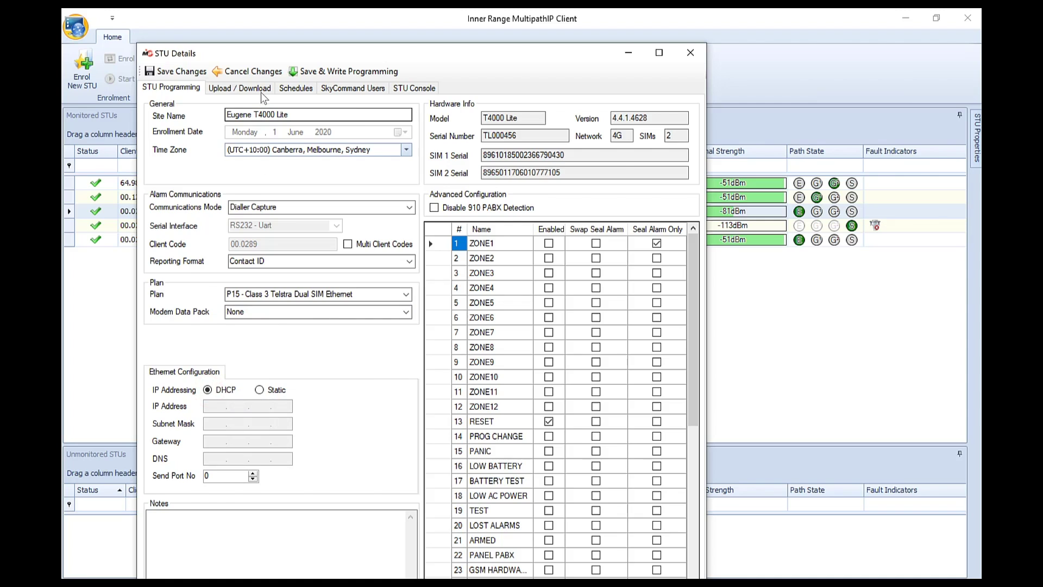
{"action": "left_click", "coordinate": [260, 90]}
Keep Concept 3/4K Serial as the preconfigured panel type and go to SkyCommand Users.
{"action": "left_click", "coordinate": [620, 158]}
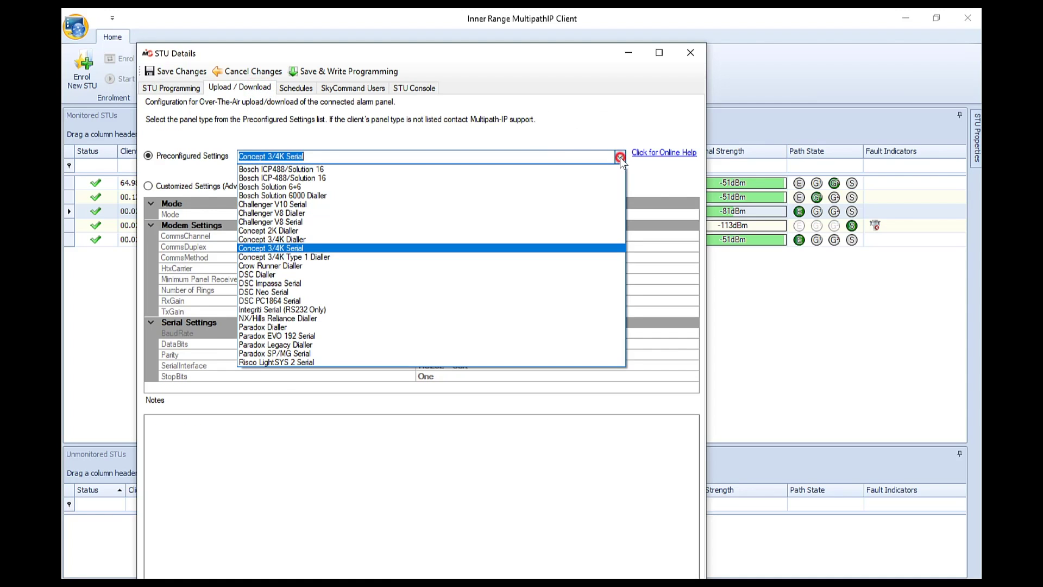
{"action": "left_click", "coordinate": [621, 158]}
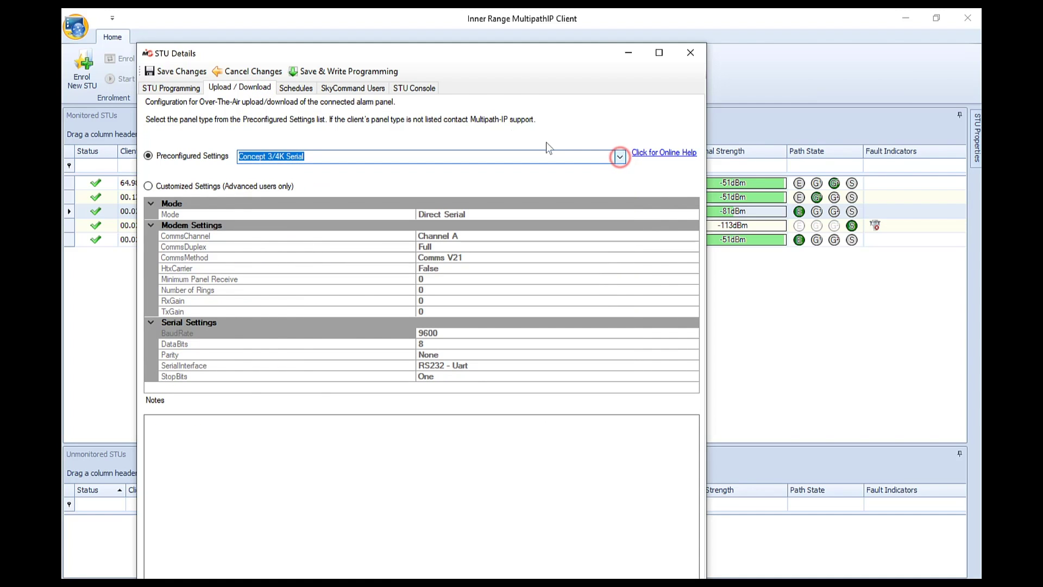
{"action": "left_click", "coordinate": [379, 90]}
Add a remote SkyCommand user with their e-mail and a panel PIN, then save and write programming.
{"action": "left_click", "coordinate": [201, 123]}
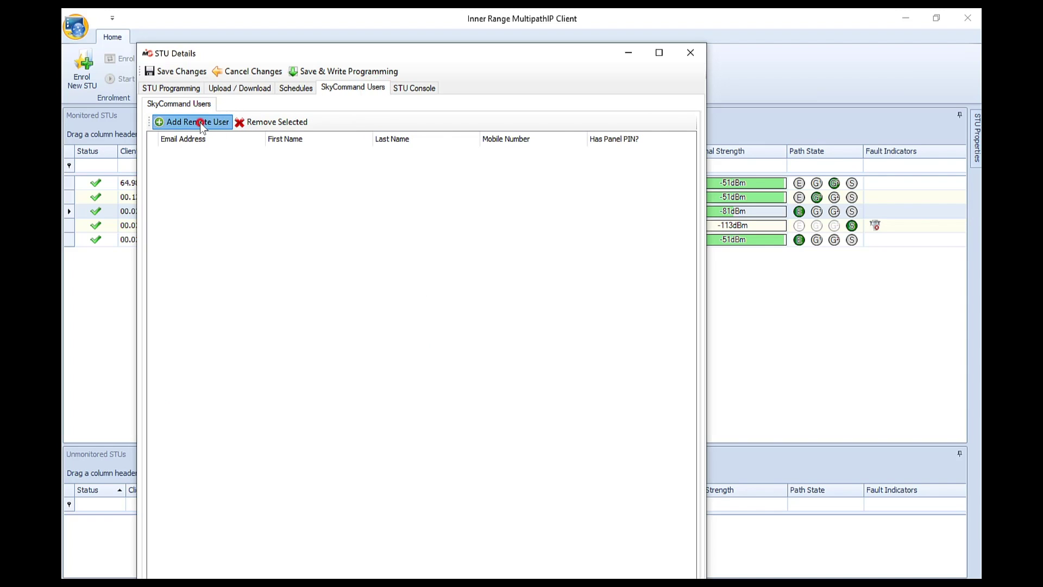
{"action": "left_click", "coordinate": [509, 353]}
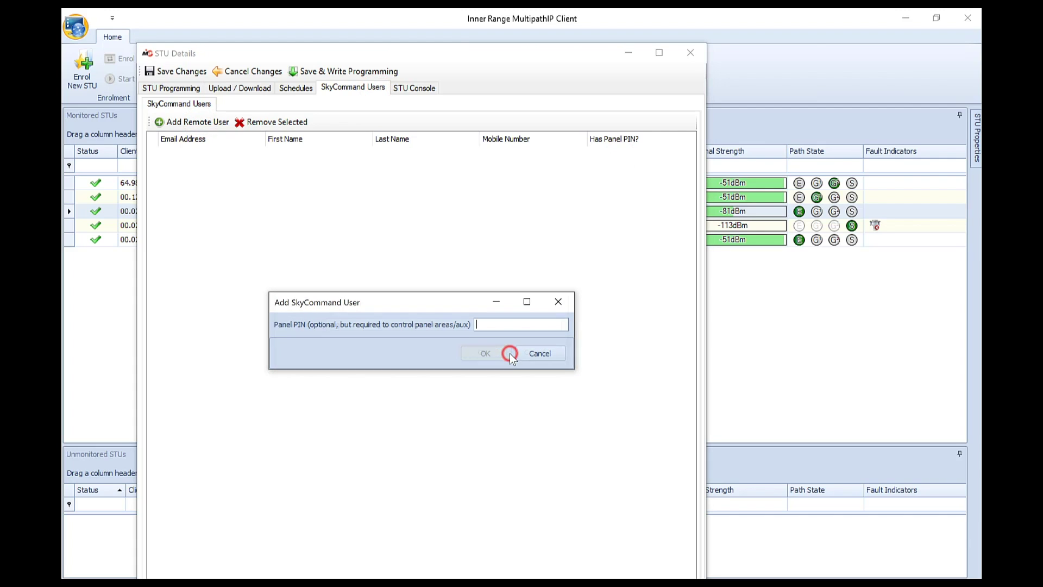
{"action": "type", "text": "1234"}
{"action": "left_click", "coordinate": [509, 353]}
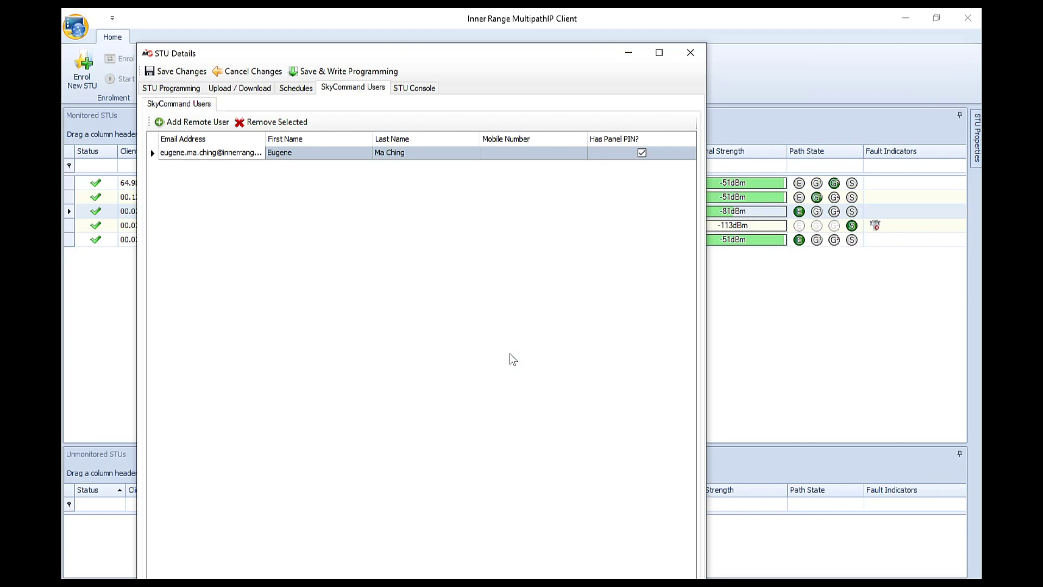
{"action": "left_click", "coordinate": [384, 70]}
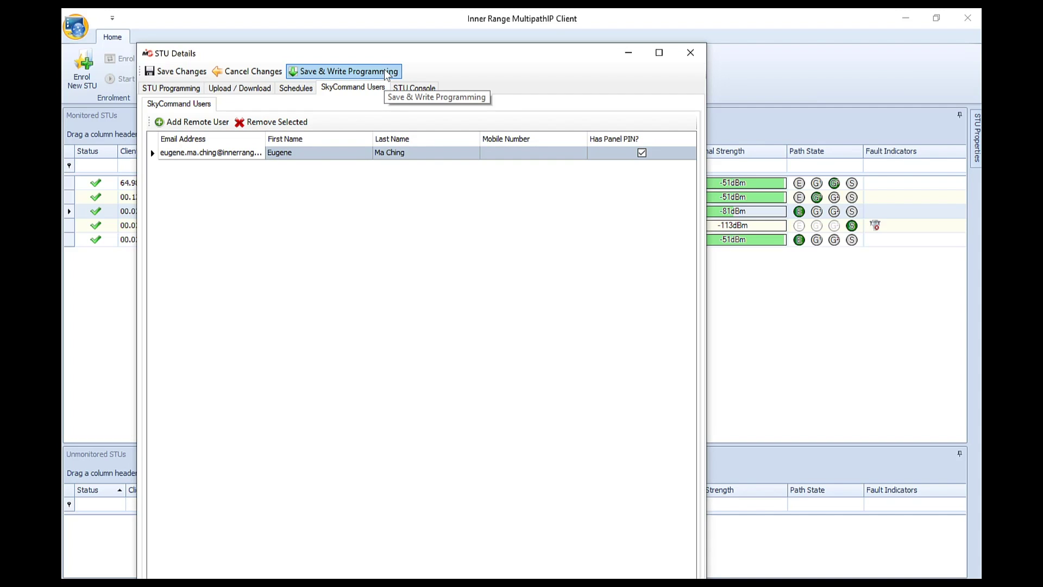
Close STU Details, swap the T4000 Lite from SIM 1 to SIM 2 in Diagnostics, and close diagnostics.
{"action": "left_click", "coordinate": [703, 54]}
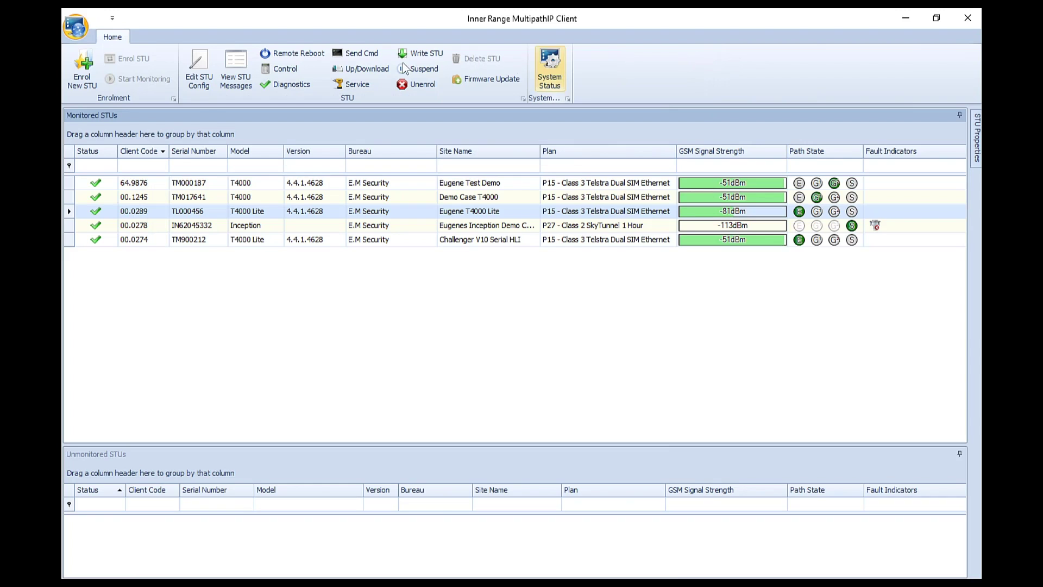
{"action": "left_click", "coordinate": [284, 86]}
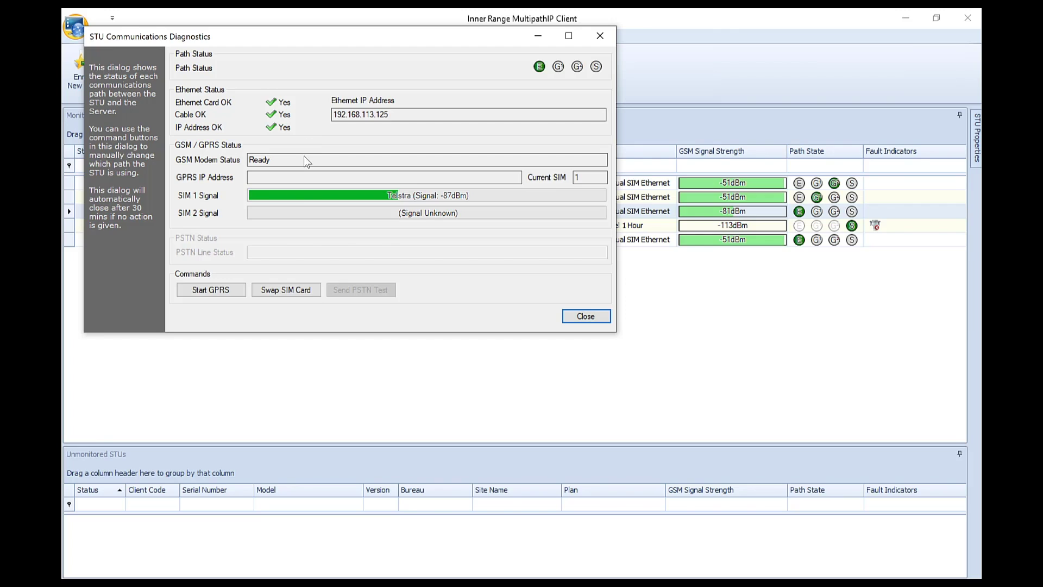
{"action": "left_click", "coordinate": [292, 292]}
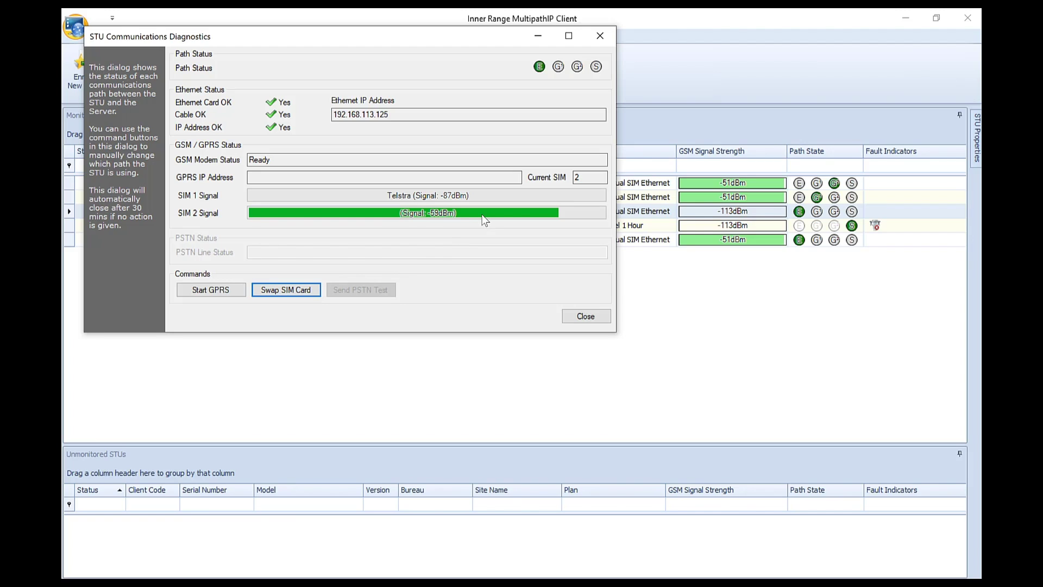
{"action": "left_click", "coordinate": [589, 176]}
{"action": "left_click", "coordinate": [601, 315]}
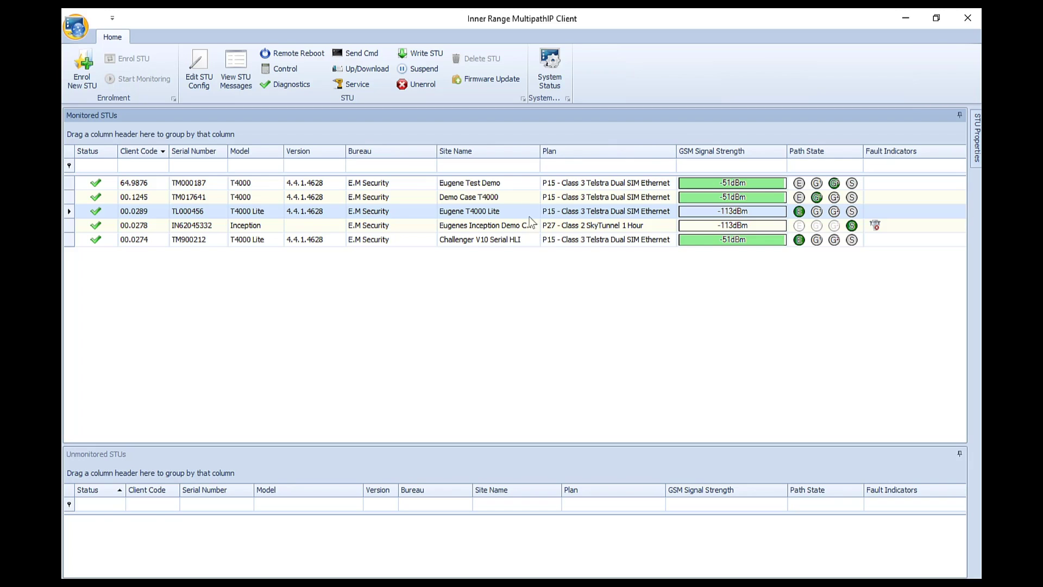
Open the Demo Case T4000's message log maximised and reload it back to 1/06/2020 9:00 AM.
{"action": "left_click", "coordinate": [522, 199]}
{"action": "right_click", "coordinate": [523, 201]}
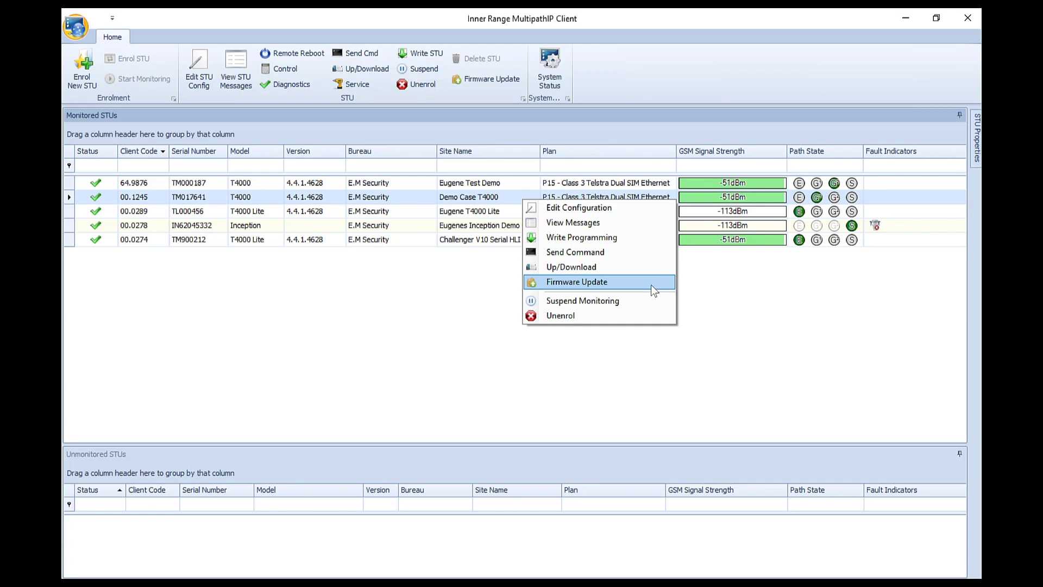
{"action": "left_click", "coordinate": [657, 224]}
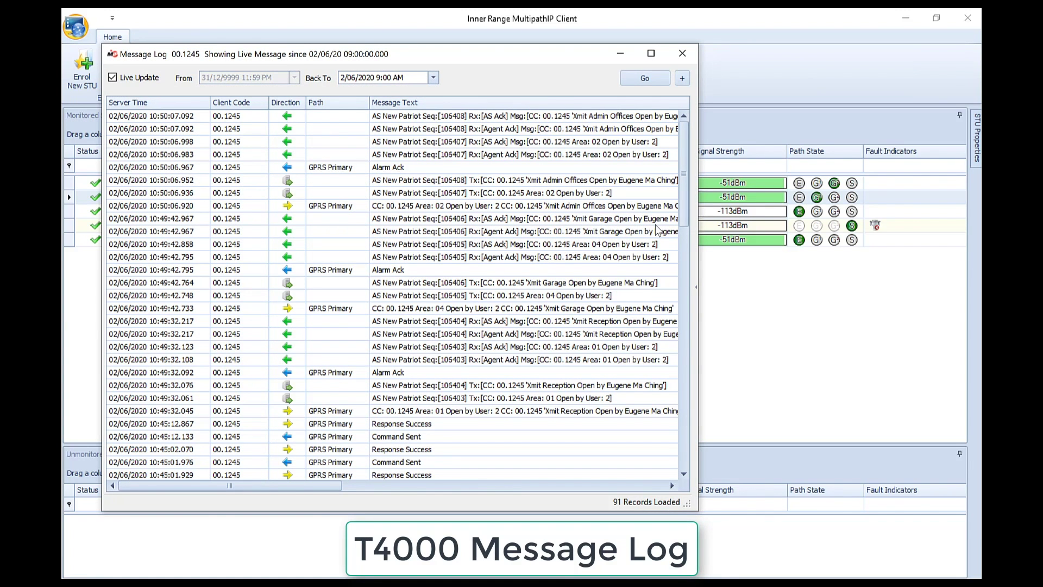
{"action": "left_click", "coordinate": [652, 54]}
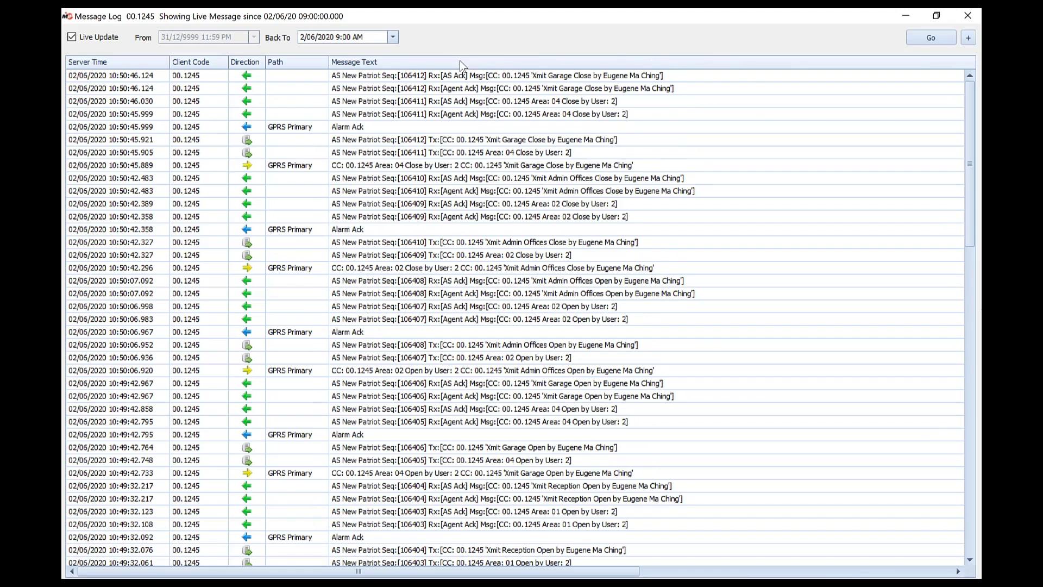
{"action": "left_click", "coordinate": [392, 38]}
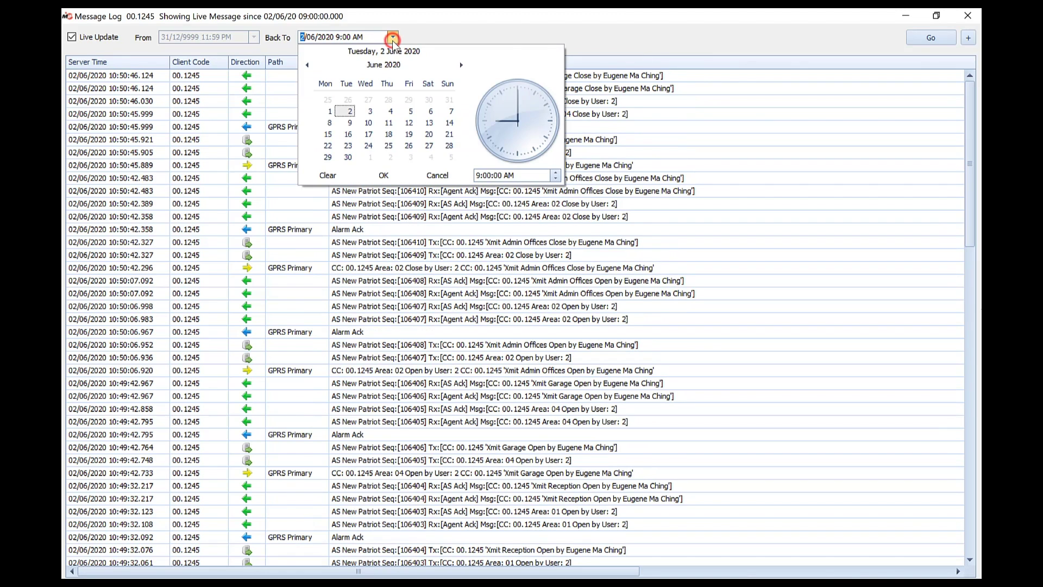
{"action": "left_click", "coordinate": [332, 111]}
{"action": "left_click", "coordinate": [910, 41]}
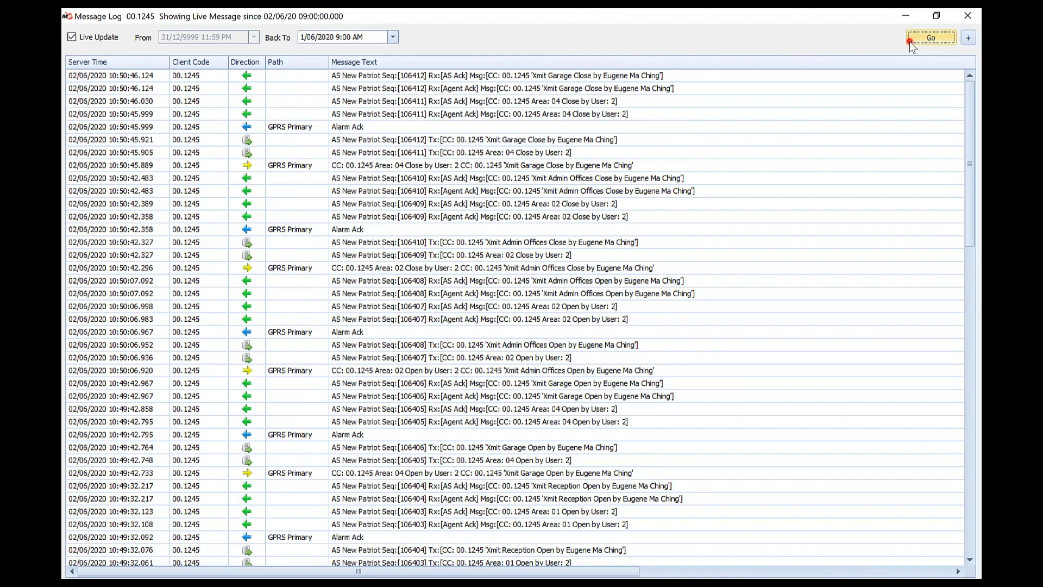
{"action": "left_click_drag", "start_coordinate": [970, 112], "coordinate": [970, 355]}
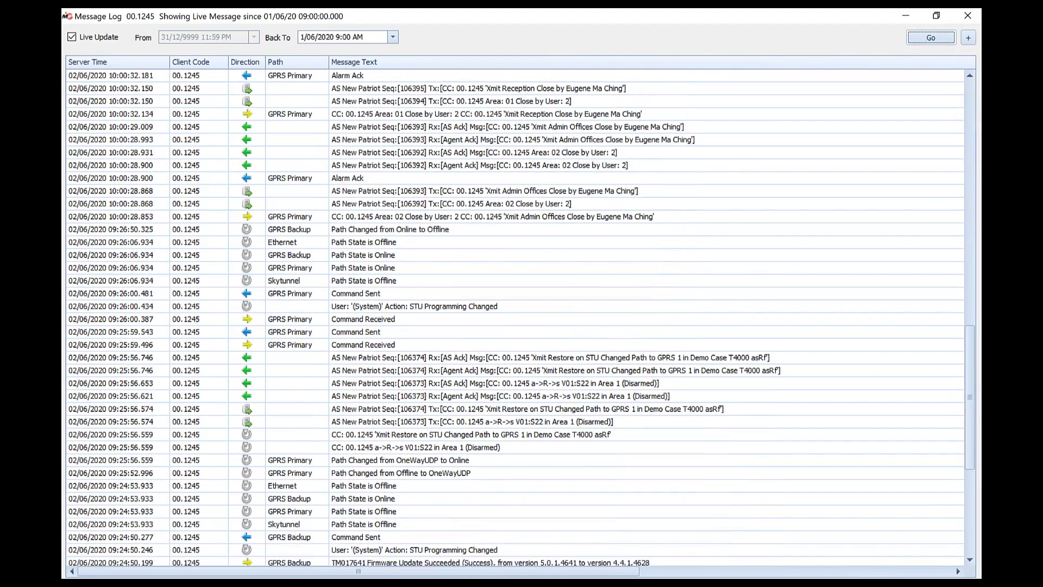
Close the message log, send a firmware update to the Demo Case T4000, and close the dialog.
{"action": "left_click", "coordinate": [964, 18]}
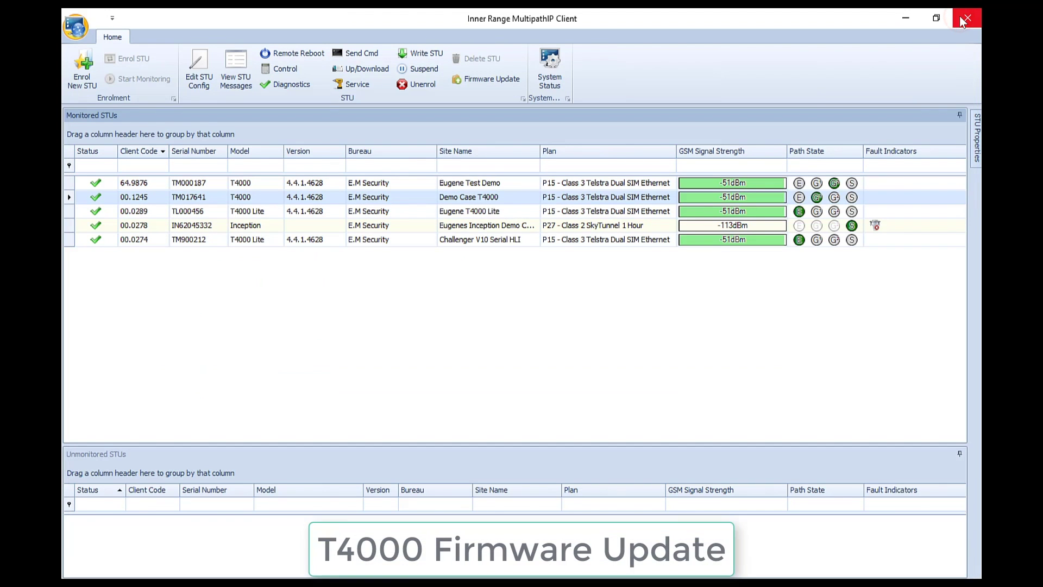
{"action": "right_click", "coordinate": [531, 200]}
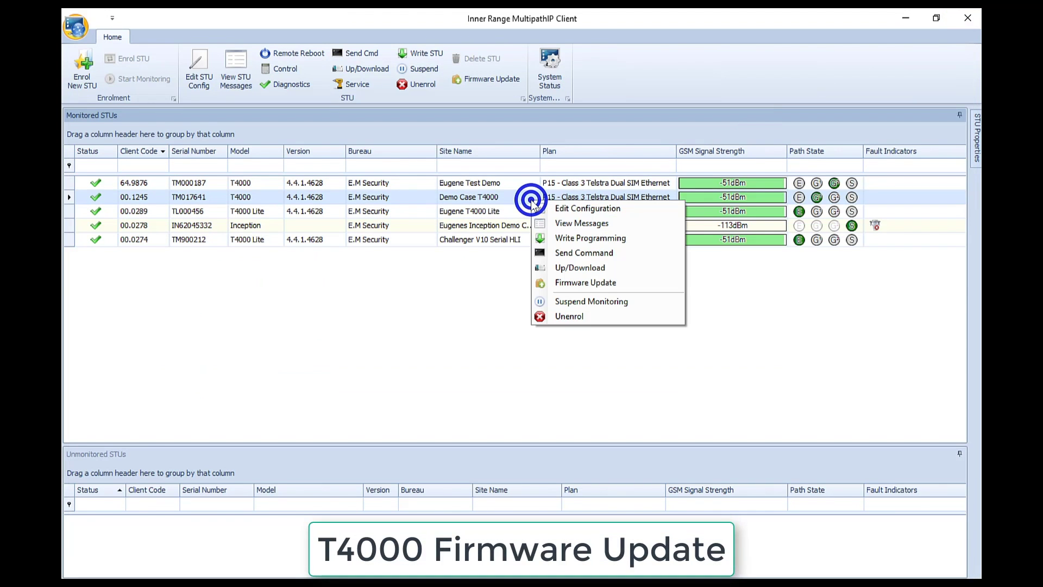
{"action": "left_click", "coordinate": [636, 288]}
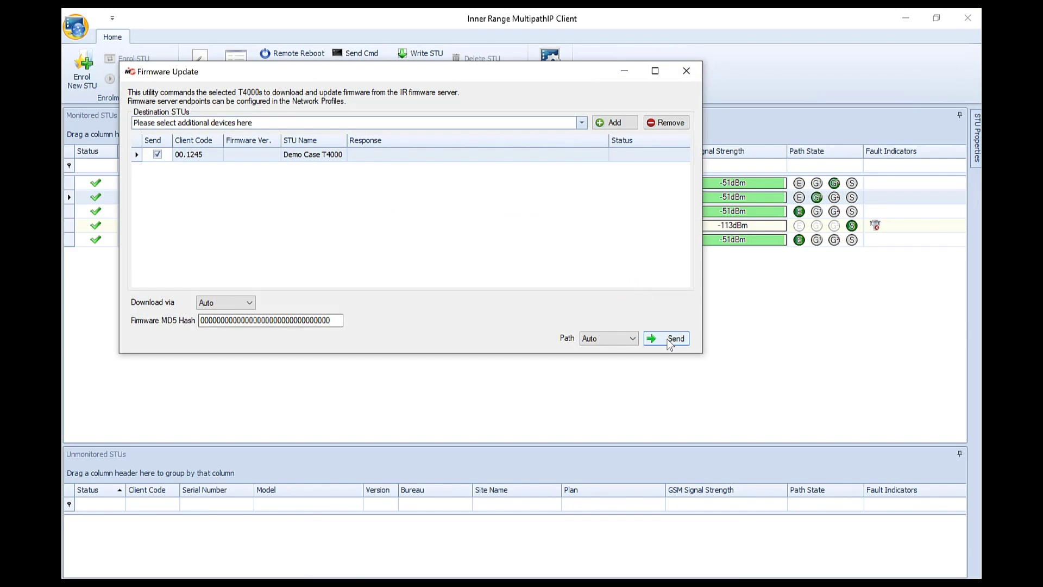
{"action": "left_click", "coordinate": [670, 339]}
{"action": "left_click", "coordinate": [685, 72]}
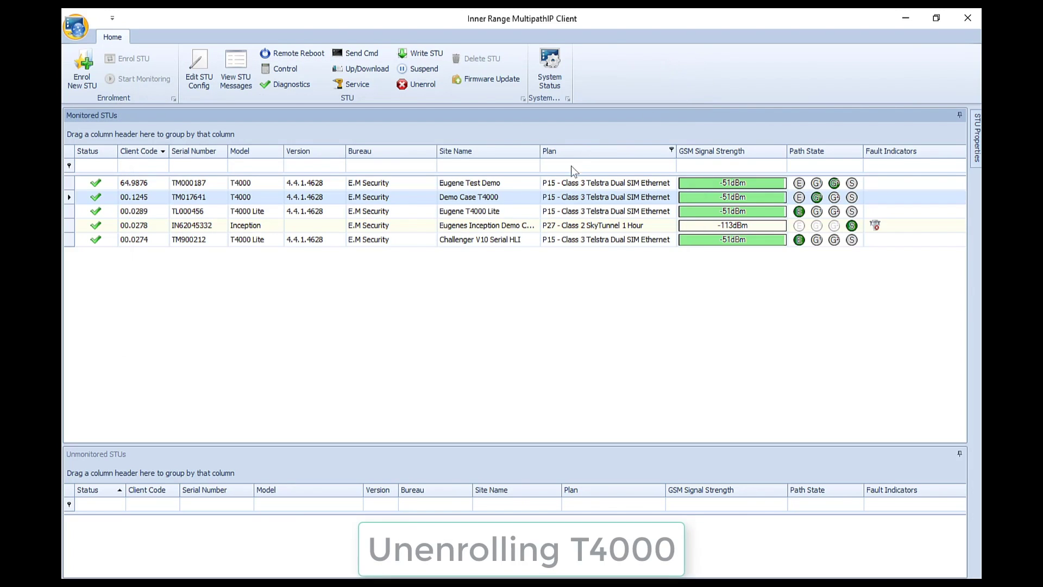
Unenrol the TL000456 T4000 Lite from monitoring.
{"action": "left_click", "coordinate": [520, 212]}
{"action": "right_click", "coordinate": [519, 211]}
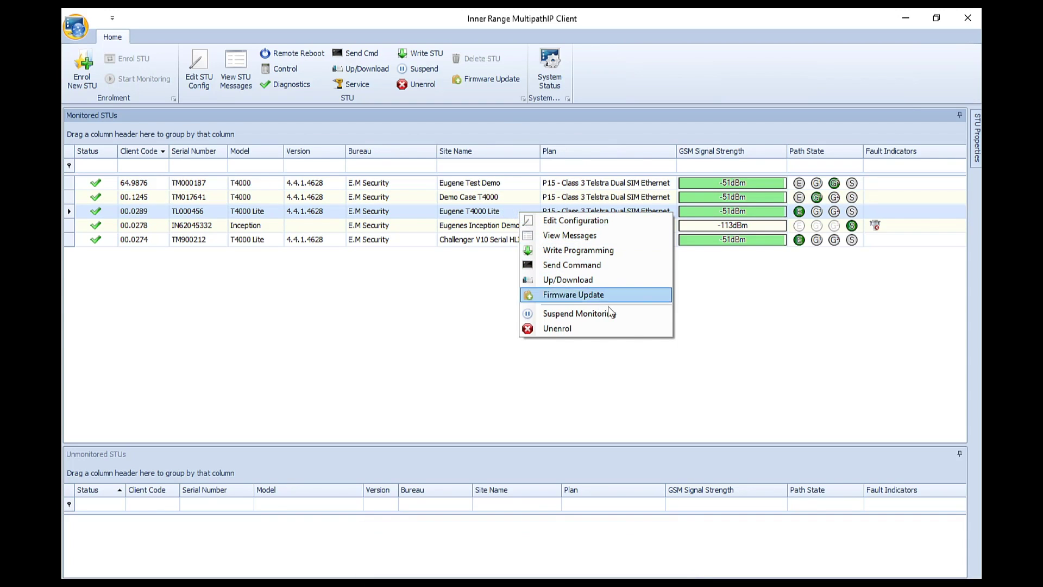
{"action": "left_click", "coordinate": [643, 329]}
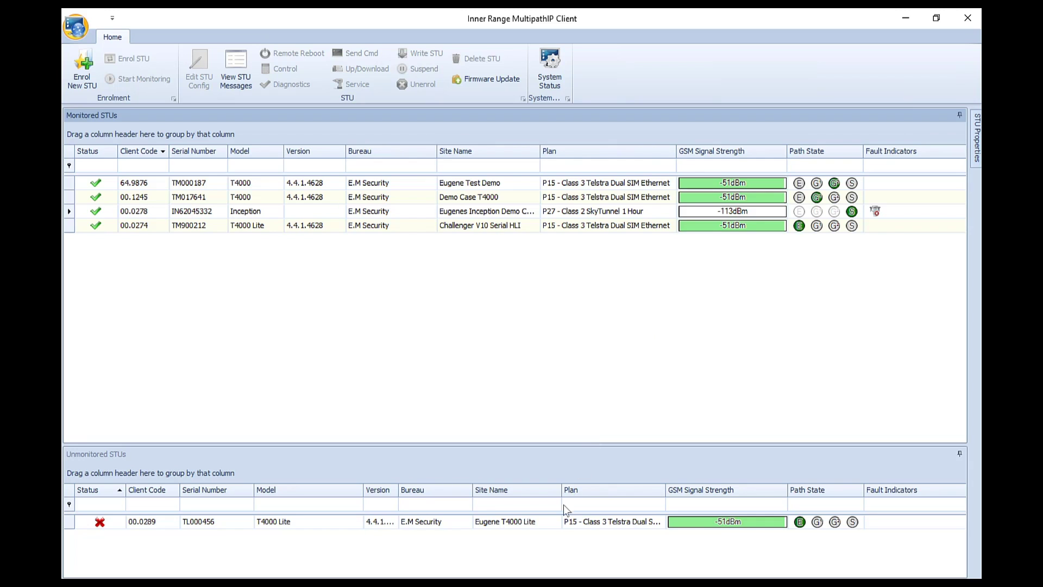
Delete the T4000 Lite from the Unmonitored STUs list, confirming with Yes.
{"action": "right_click", "coordinate": [557, 522]}
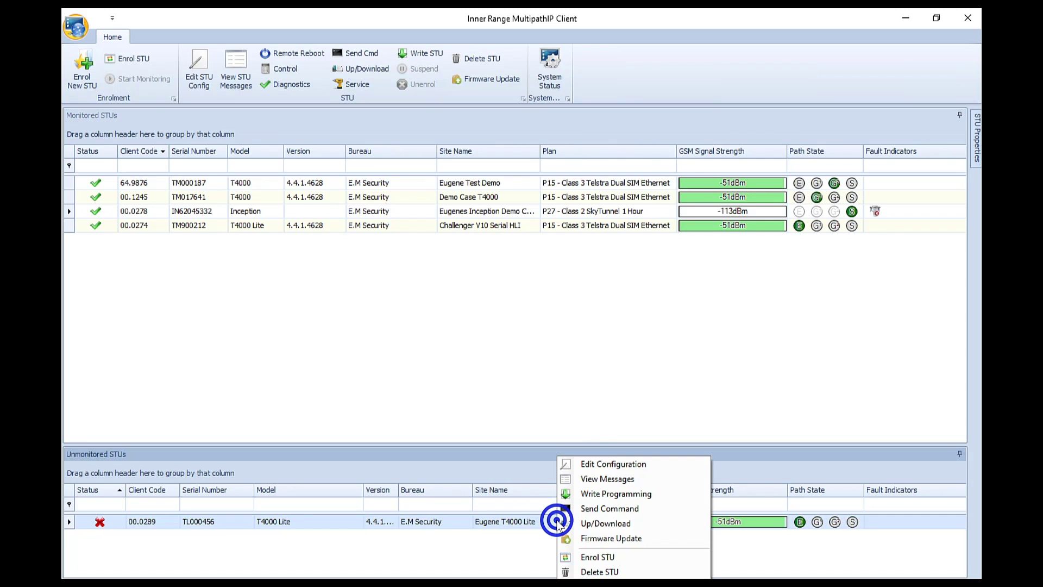
{"action": "left_click", "coordinate": [628, 573]}
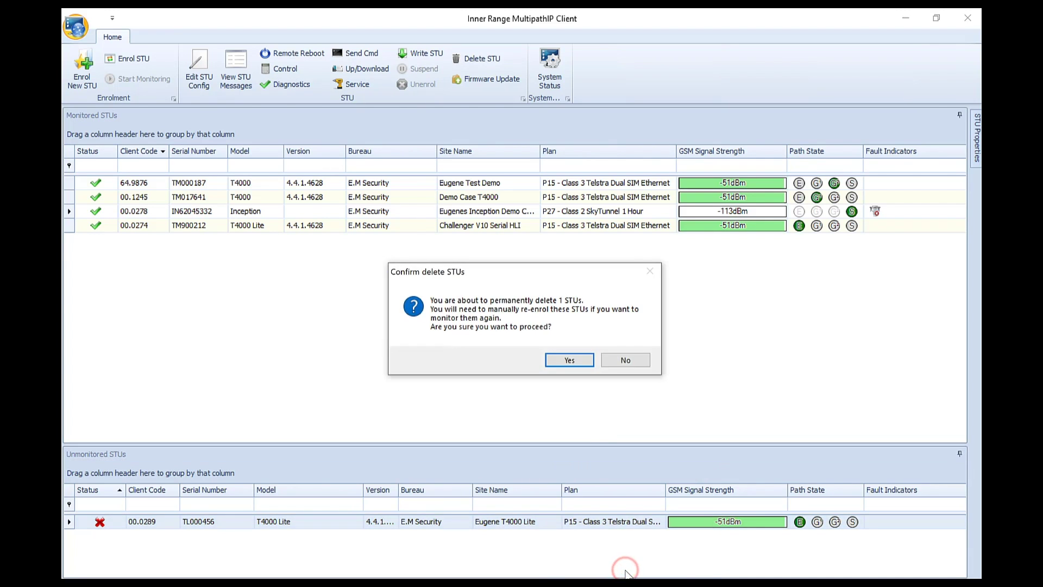
{"action": "left_click", "coordinate": [555, 365]}
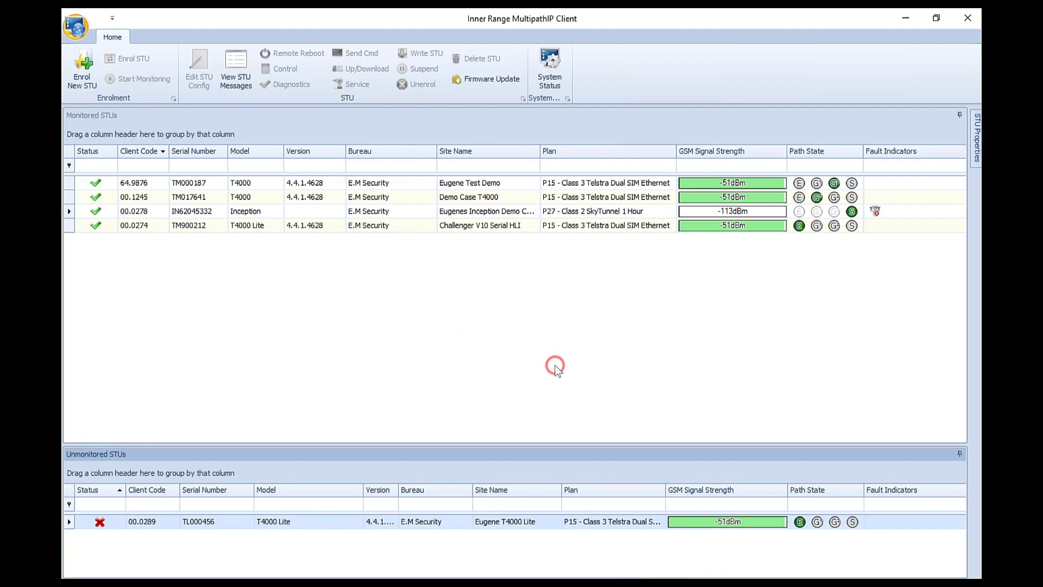